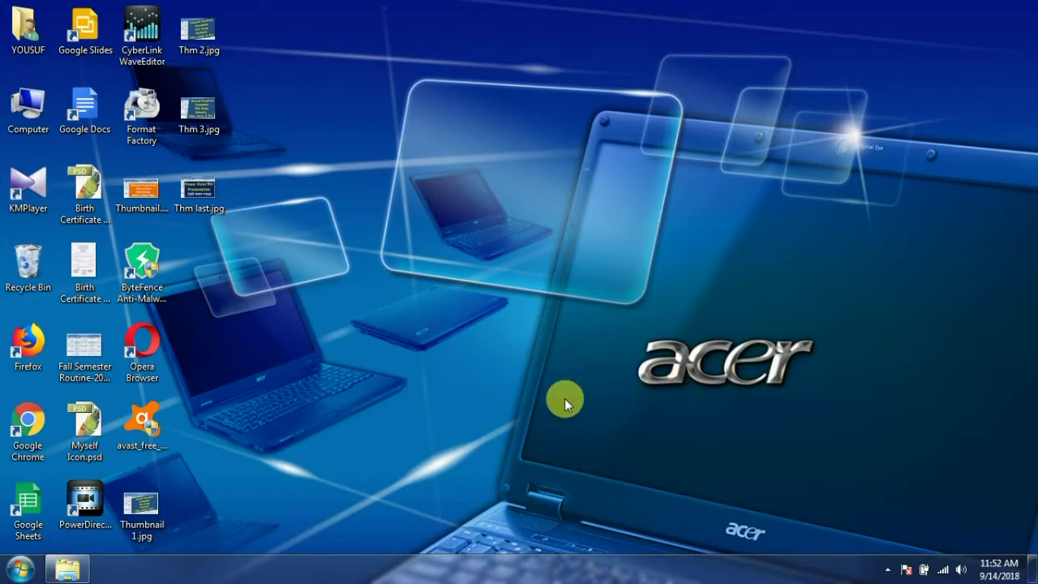
Step: Examine the free space of local disks C, D and E in a maximized Computer window, then minimize it
double_click(34, 122)
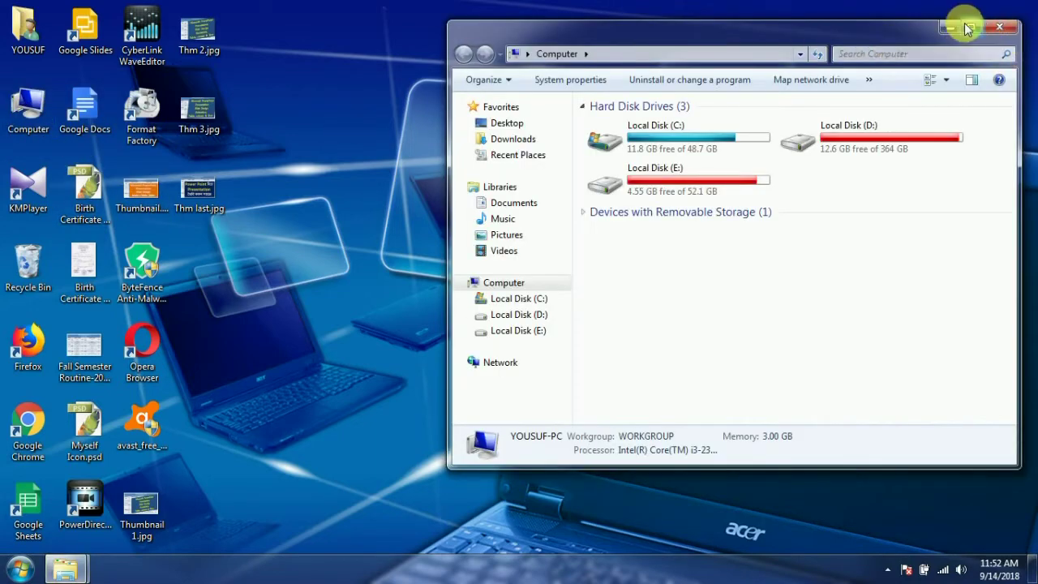
click(968, 27)
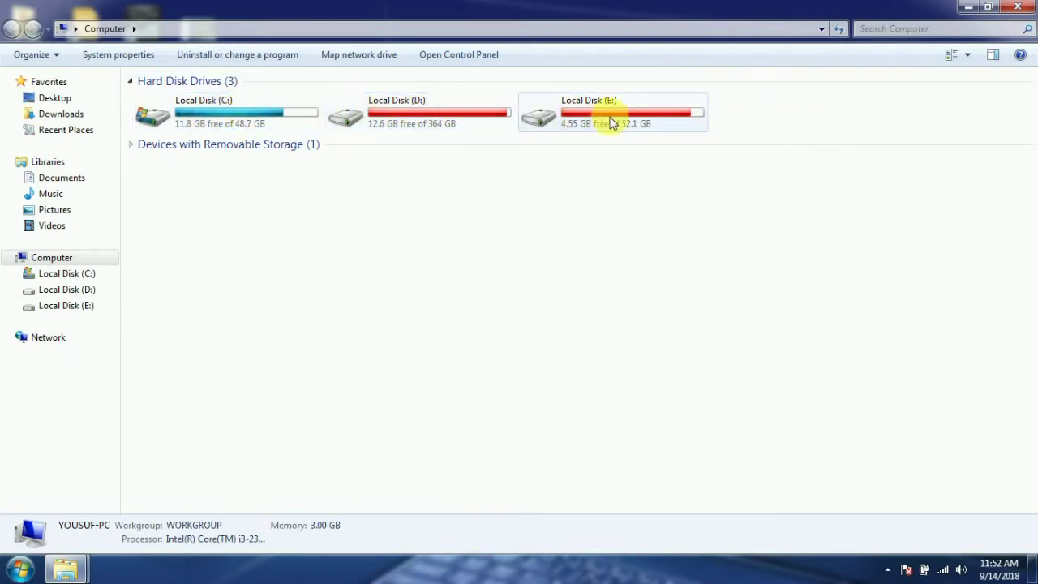
drag(747, 111, 306, 116)
click(487, 173)
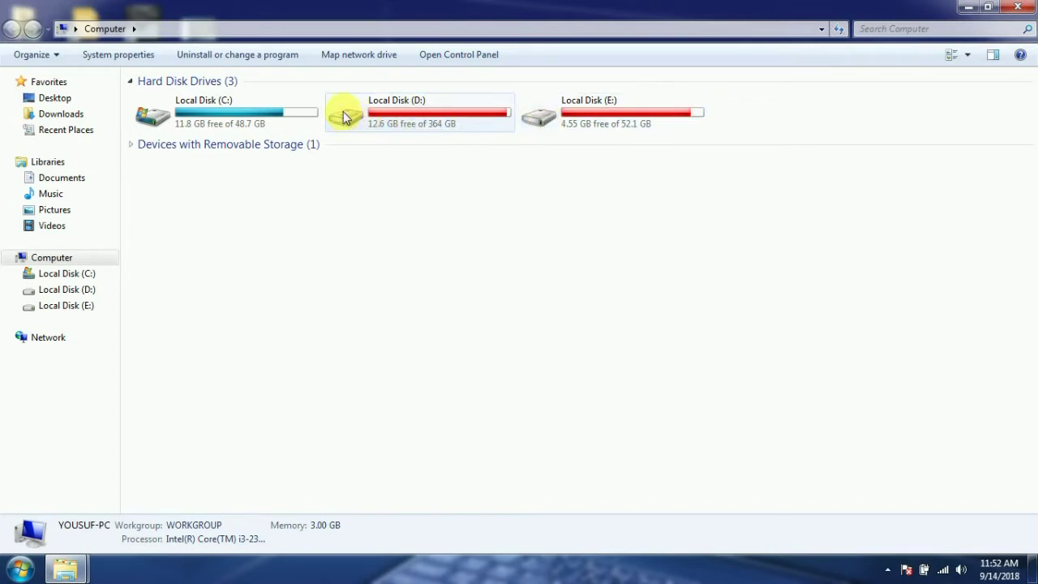
drag(345, 121, 343, 118)
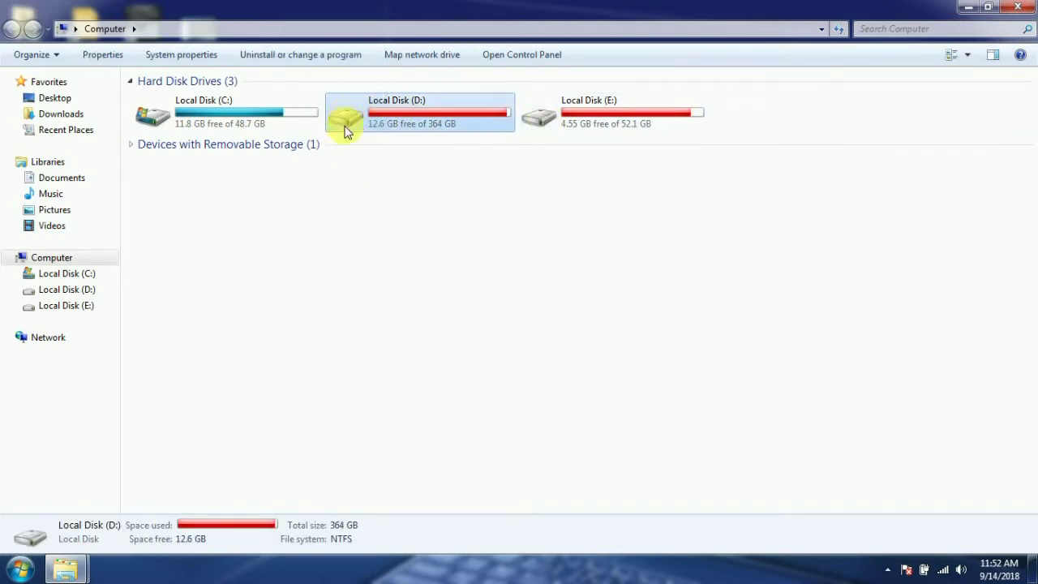
click(337, 214)
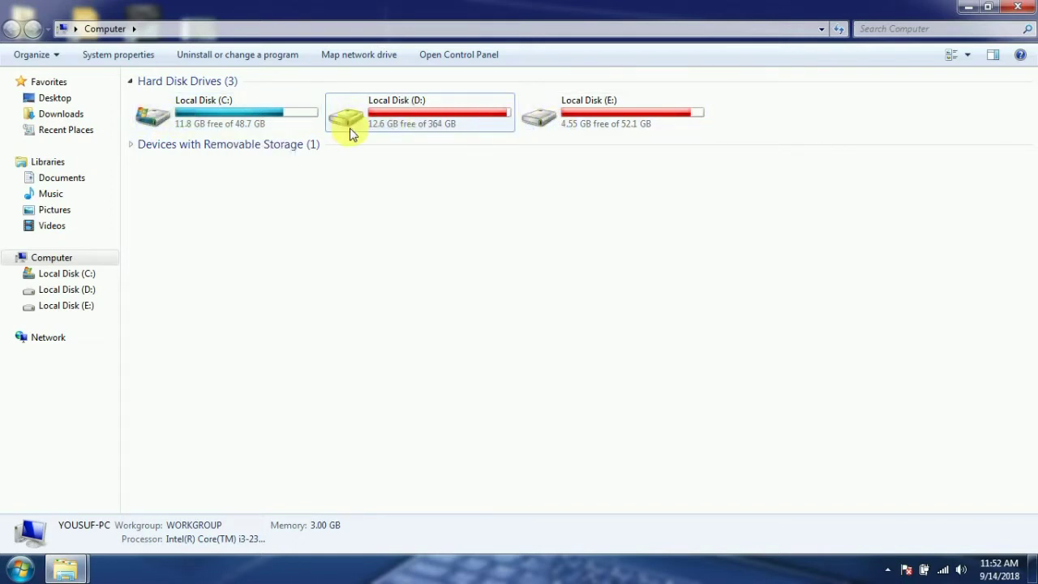
mouse_move(144, 120)
click(969, 6)
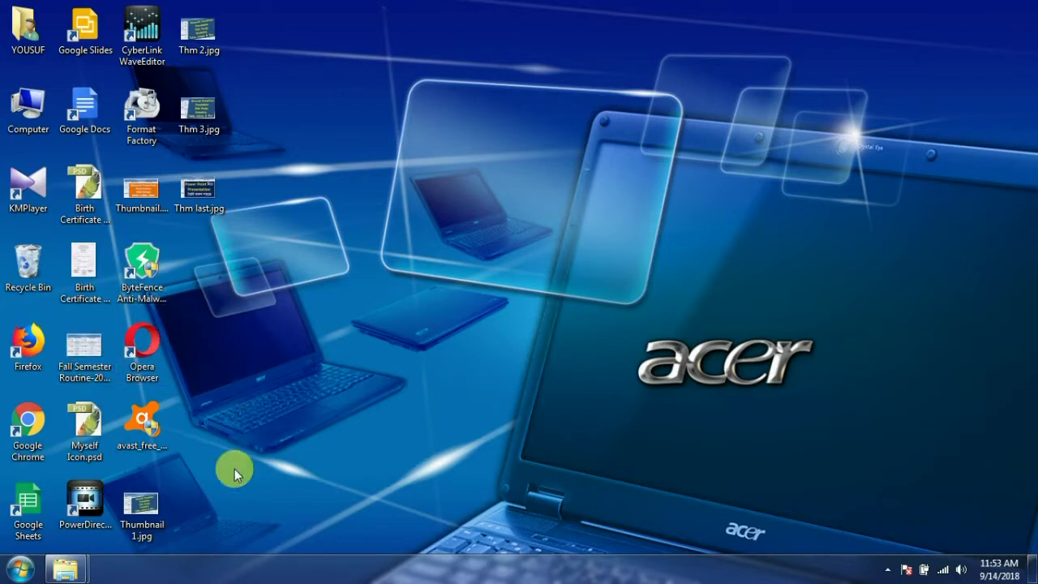
Step: Open the Control Panel list of installed programs for uninstalling
click(18, 570)
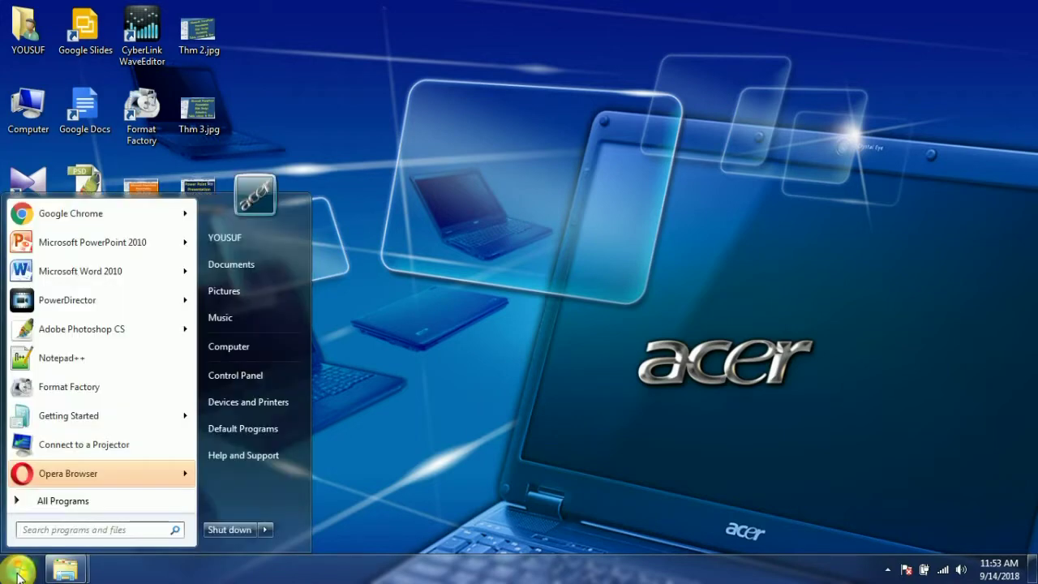
click(248, 378)
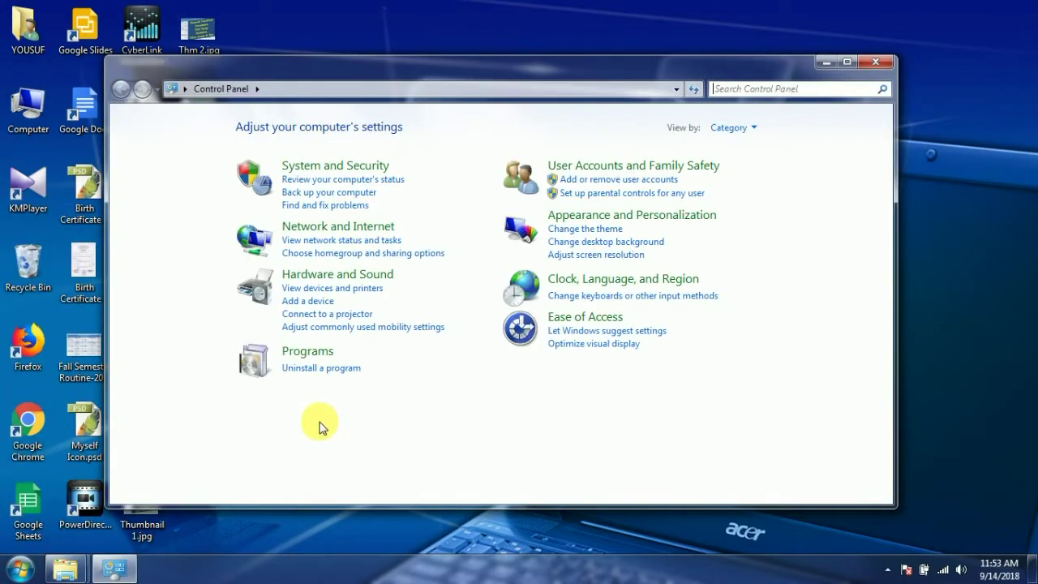
click(336, 205)
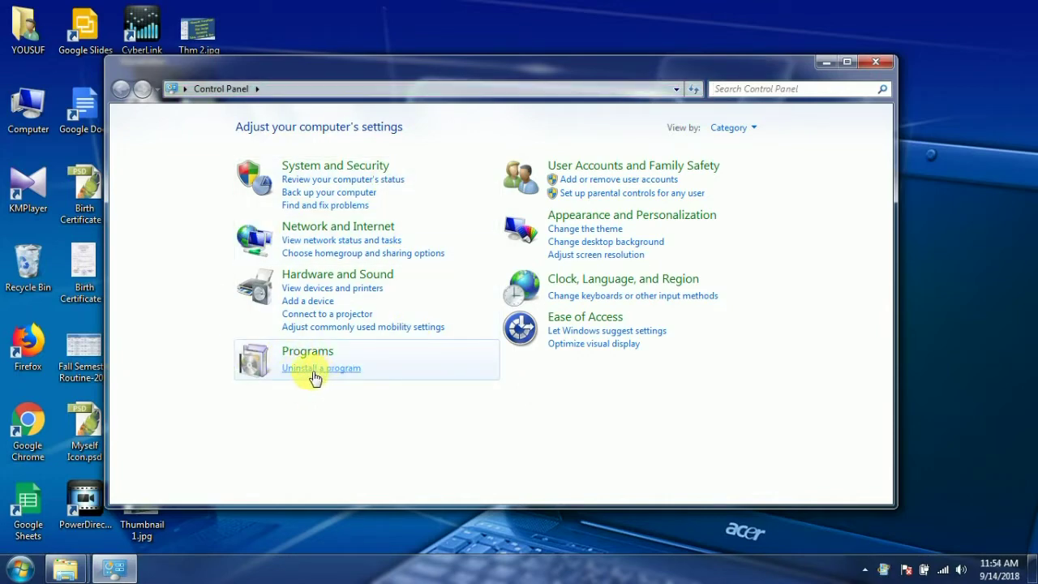
click(314, 373)
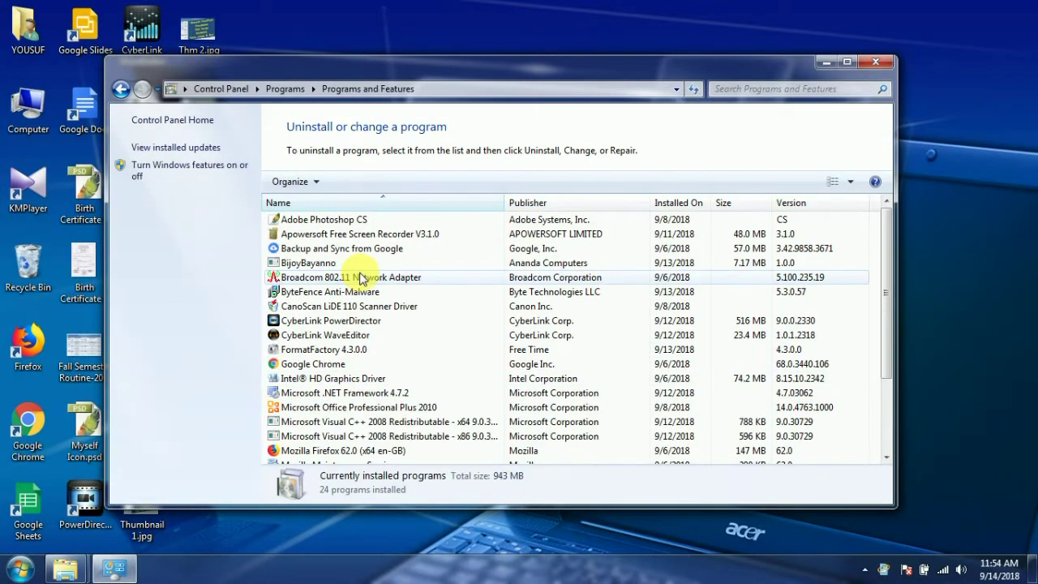
Step: Find Opera Stable in the installed programs list and uninstall it without deleting its user data
scroll(363, 284, down, 3)
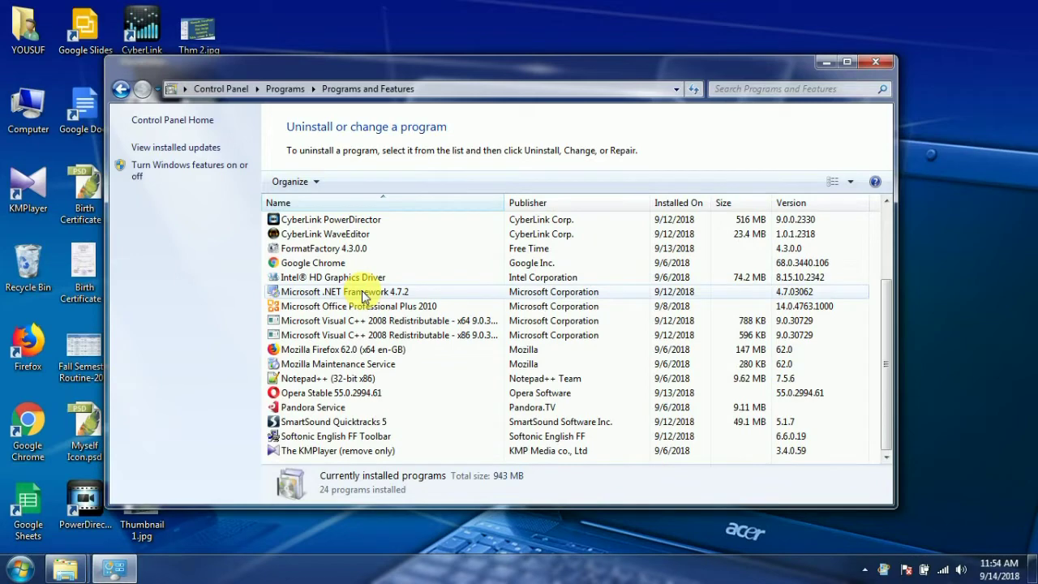
scroll(363, 294, up, 3)
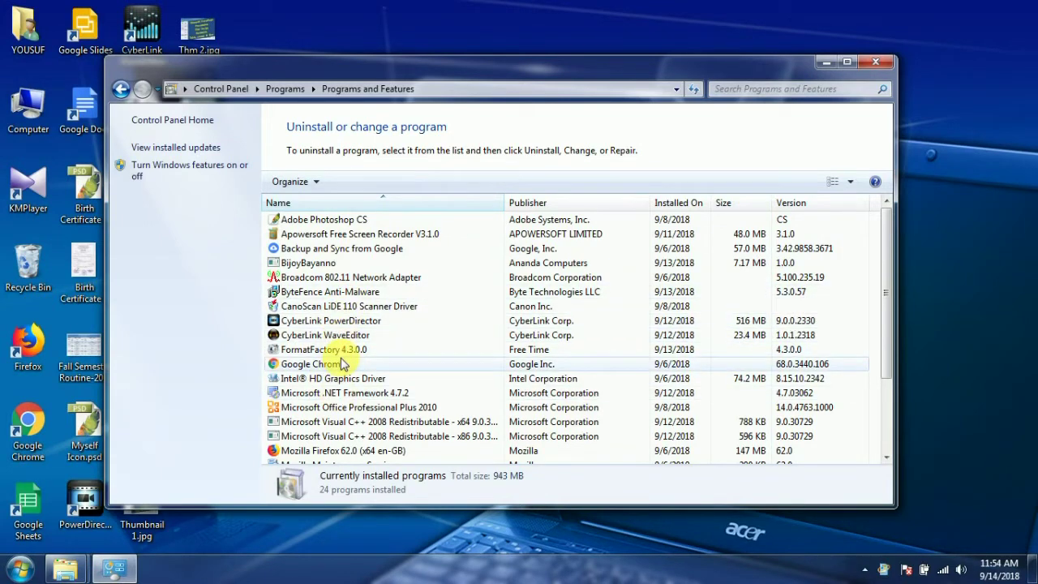
scroll(348, 381, down, 2)
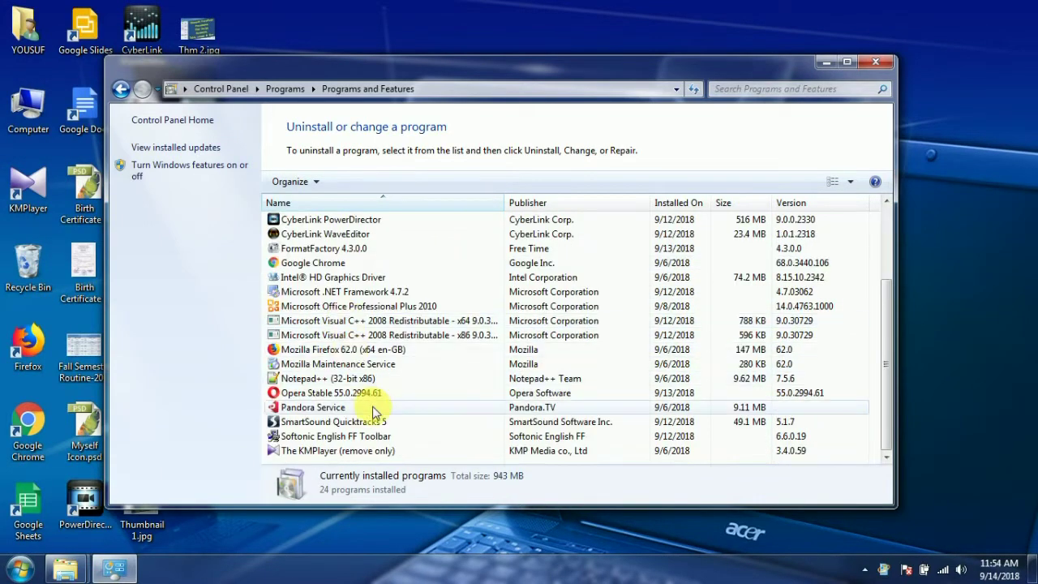
scroll(371, 420, up, 2)
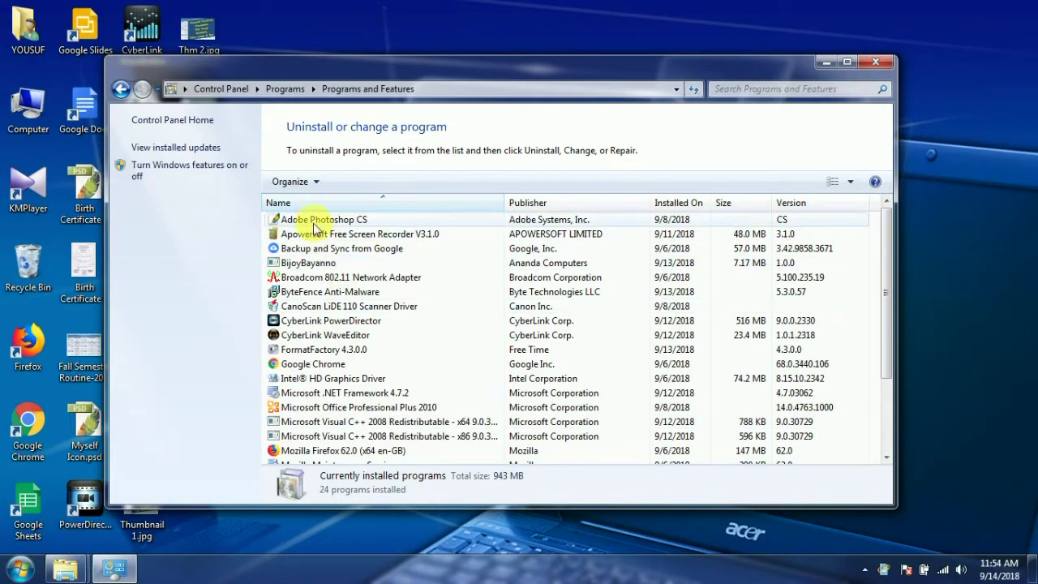
scroll(311, 402, down, 3)
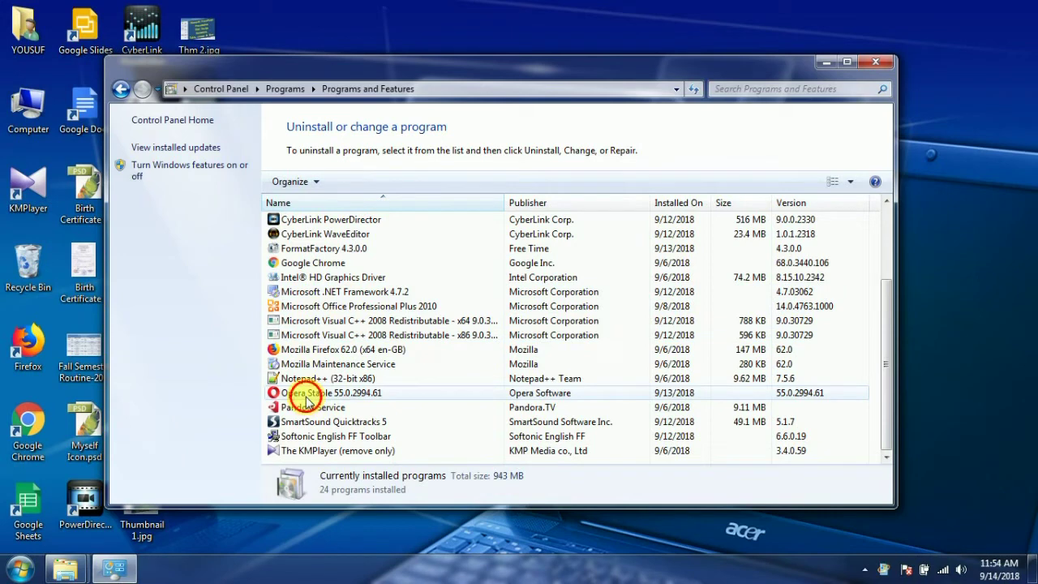
click(307, 397)
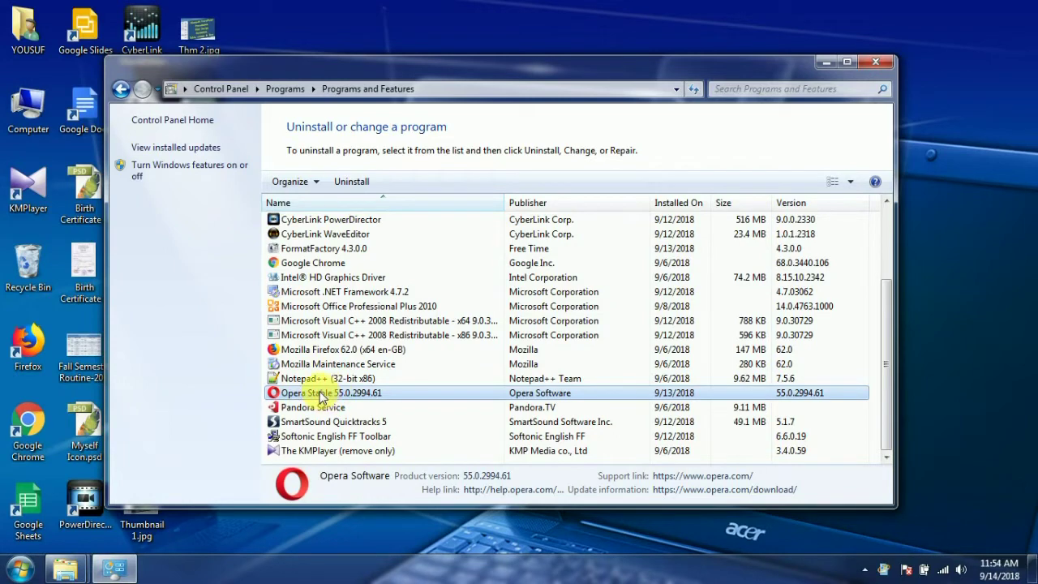
click(351, 187)
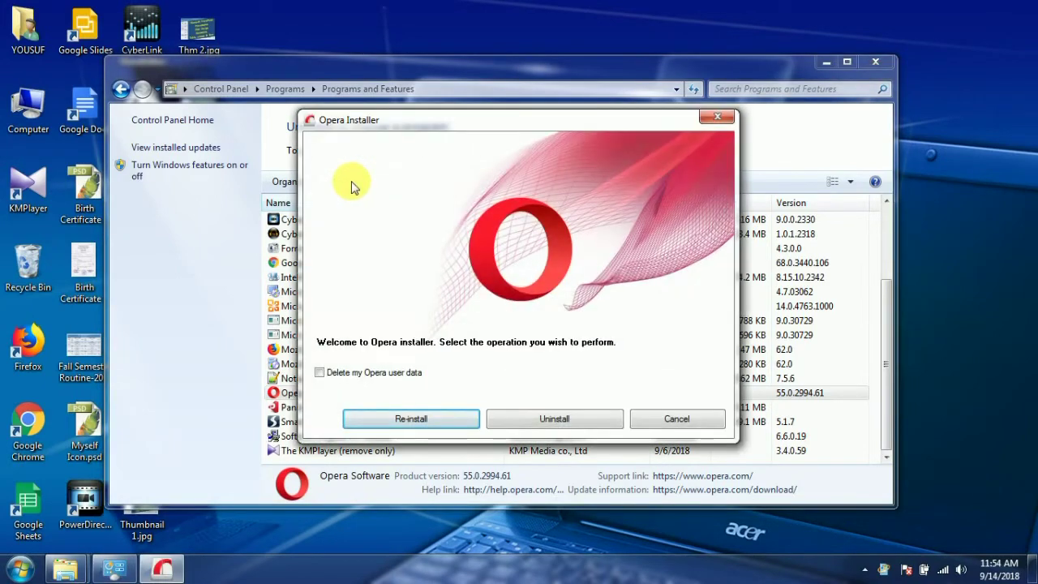
click(551, 424)
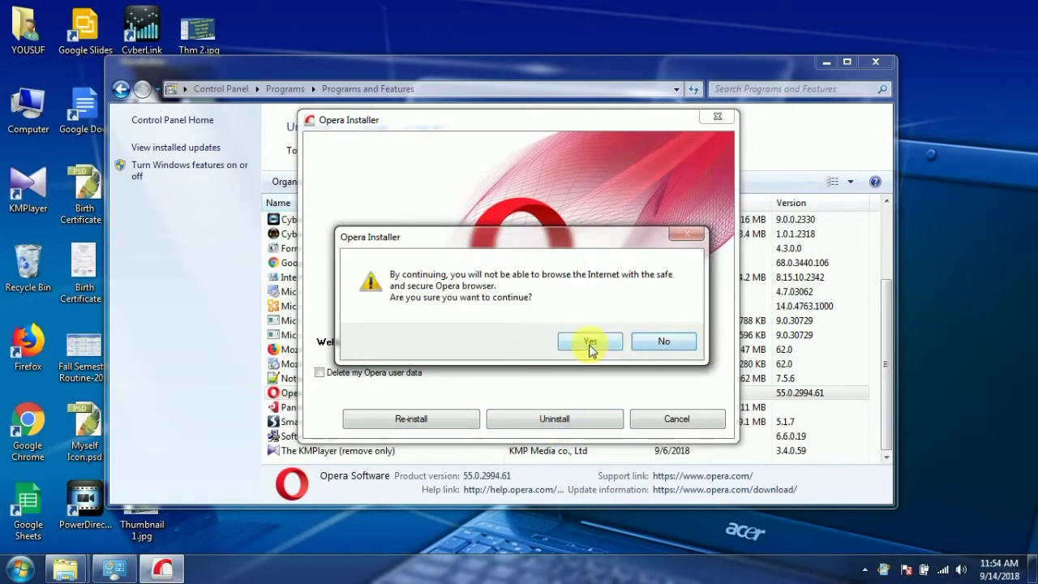
click(589, 342)
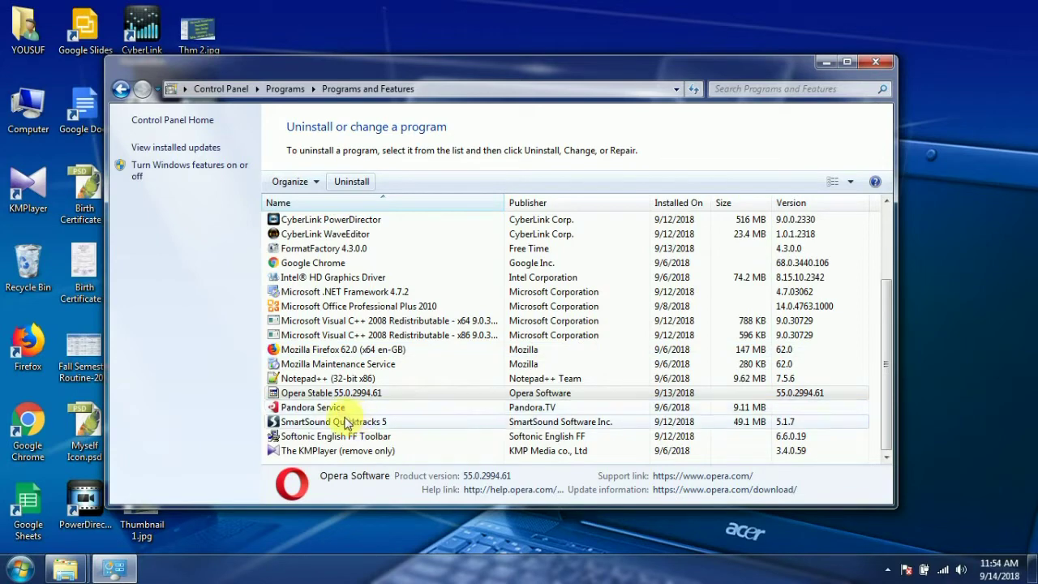
click(307, 395)
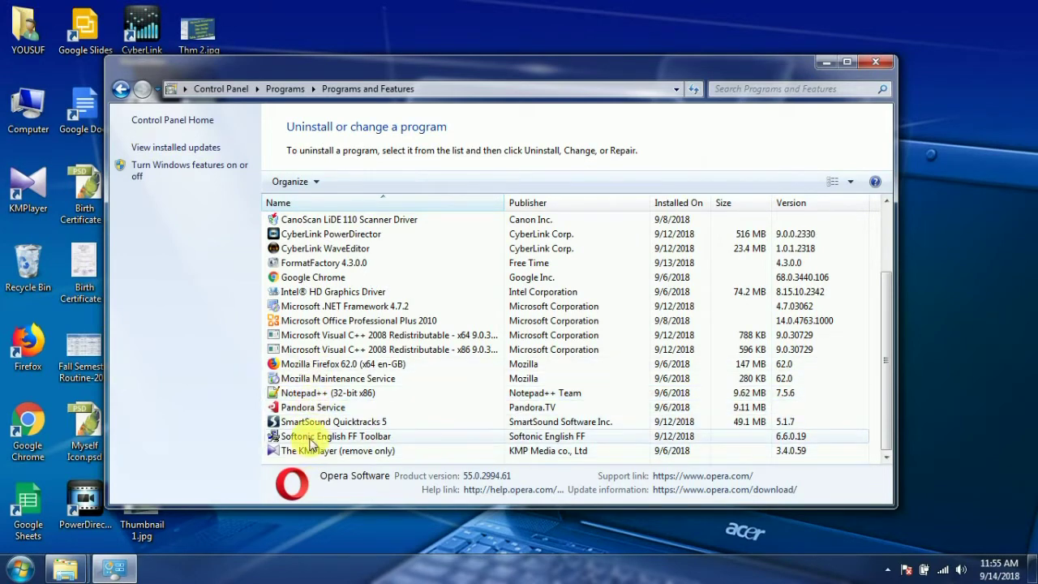
Step: Start uninstalling ByteFence Anti-Malware and move its uninstaller window away from the program list
click(313, 380)
scroll(312, 381, up, 2)
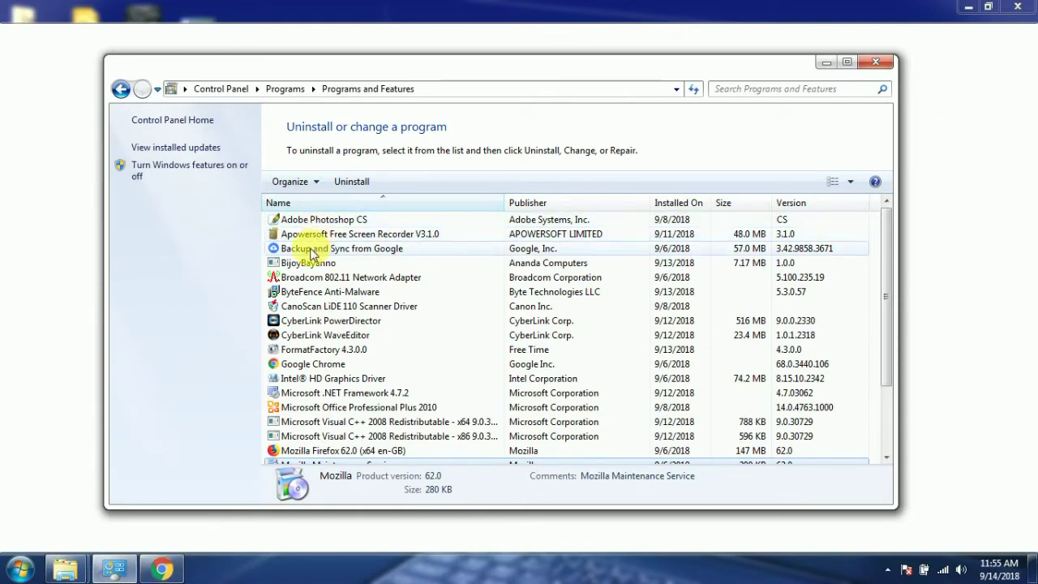
click(338, 291)
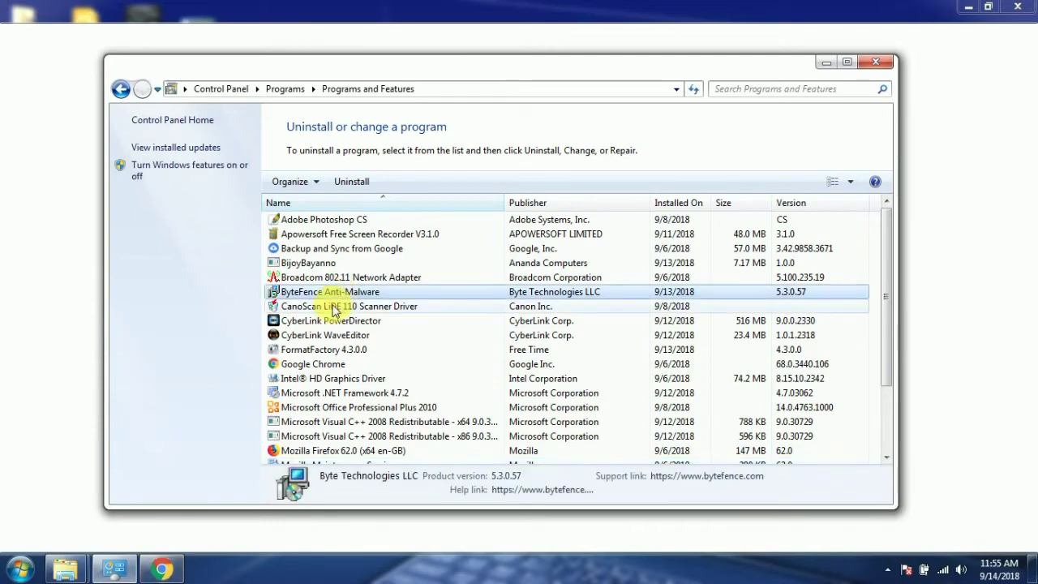
click(351, 182)
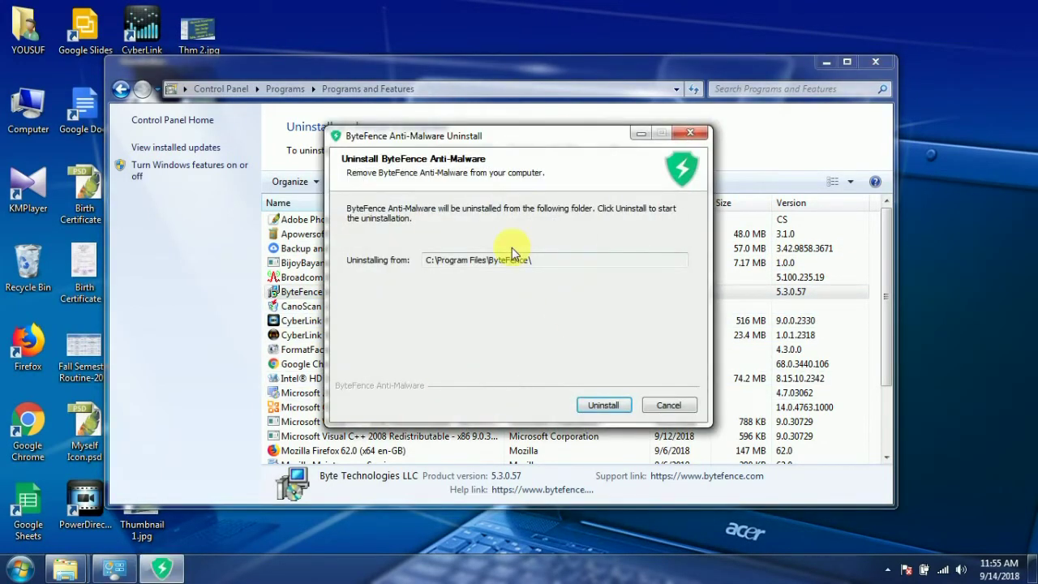
click(606, 407)
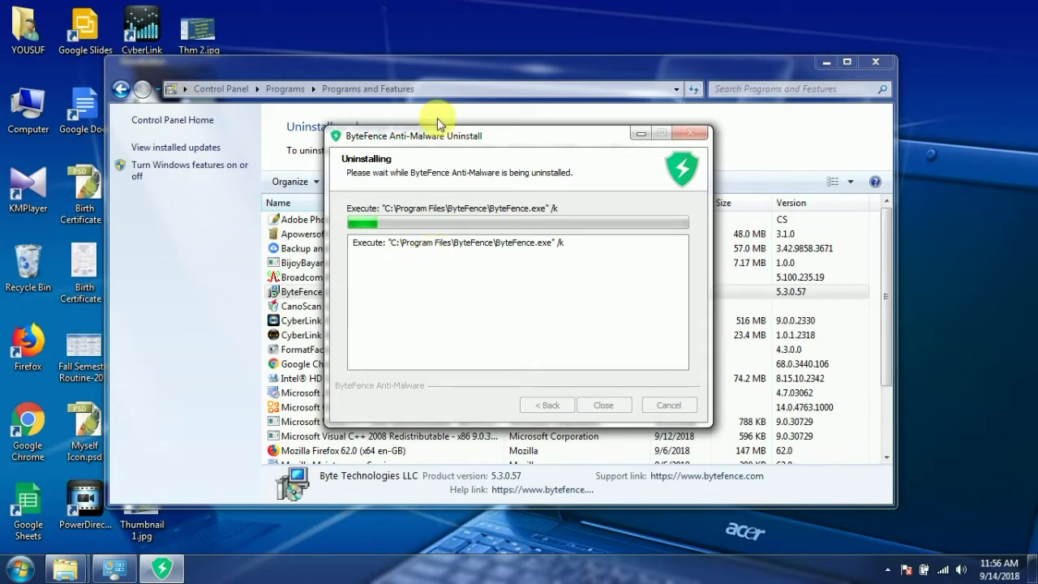
drag(414, 142, 741, 121)
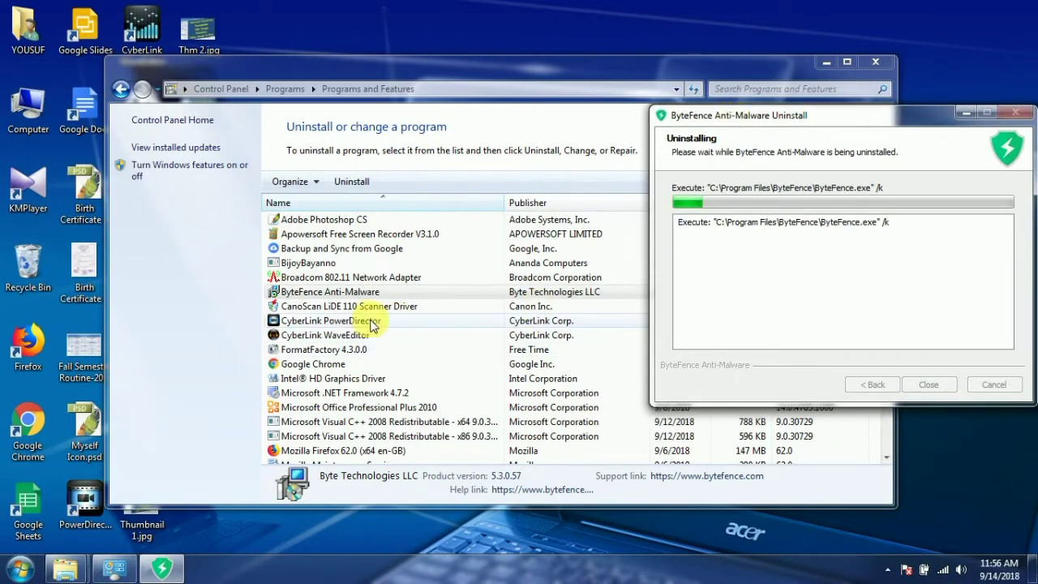
Step: Examine the remaining installed programs one by one, from Adobe Photoshop CS down to Pandora Service, for unneeded software
click(314, 221)
click(312, 306)
click(312, 320)
click(312, 349)
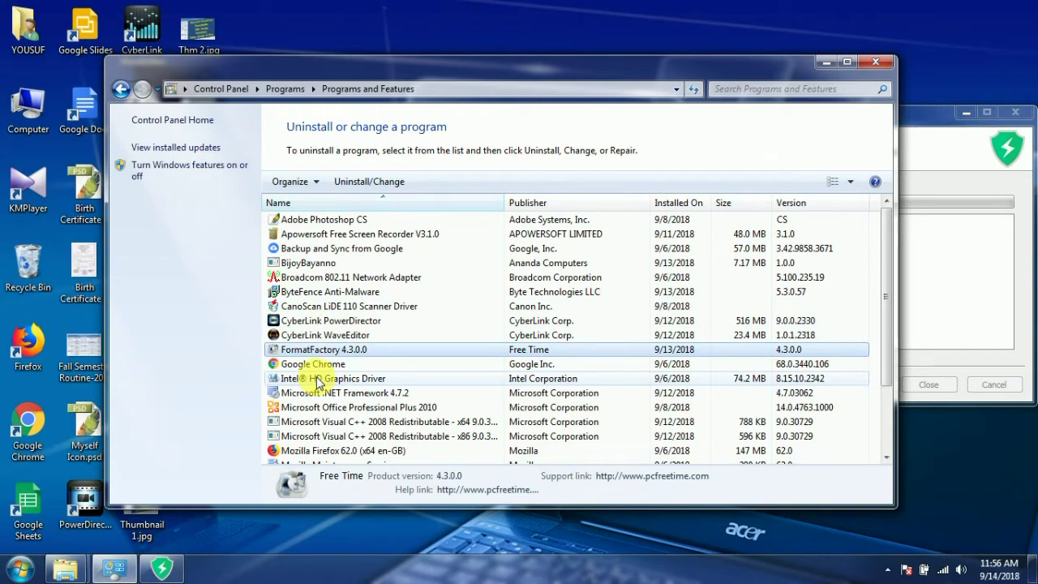
click(305, 364)
click(316, 377)
click(324, 392)
click(332, 409)
scroll(335, 426, down, 1)
click(323, 381)
click(328, 392)
click(328, 407)
click(329, 421)
scroll(331, 438, down, 1)
click(314, 403)
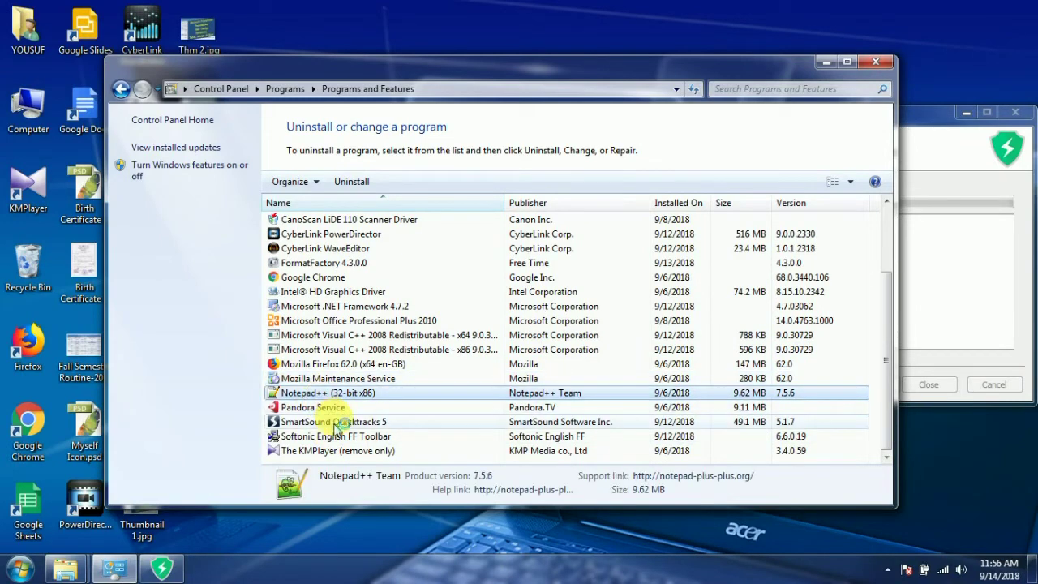
click(332, 436)
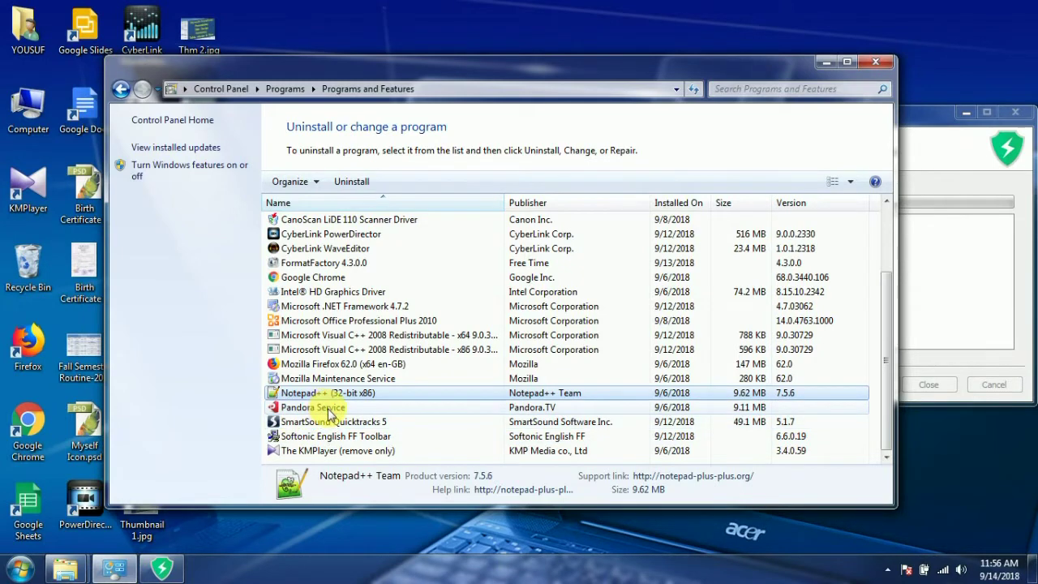
click(330, 409)
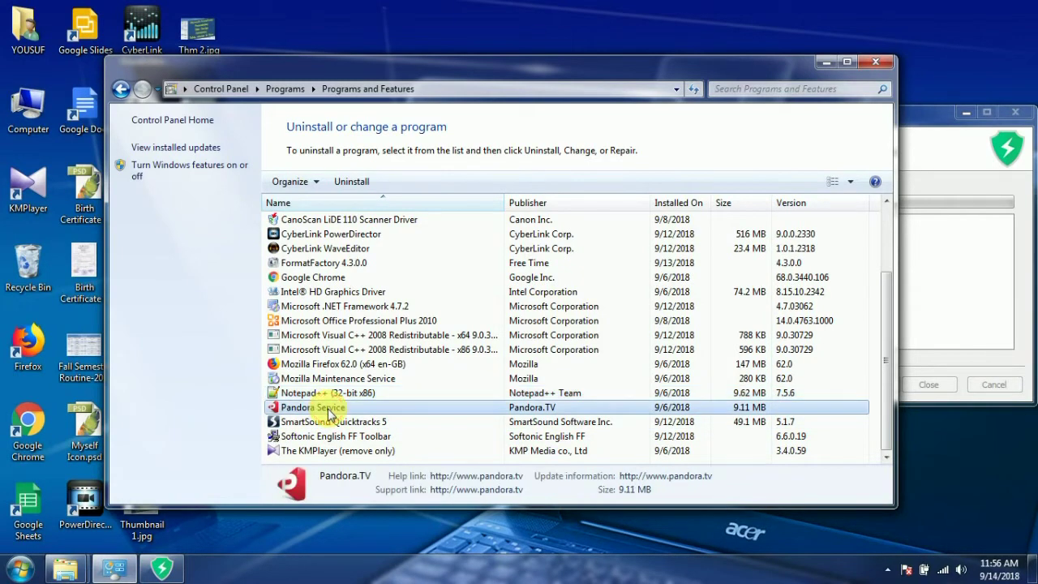
Step: Reposition the Programs and Features and ByteFence uninstaller windows, and close the Internet Explorer window
drag(473, 77, 454, 50)
drag(884, 114, 861, 257)
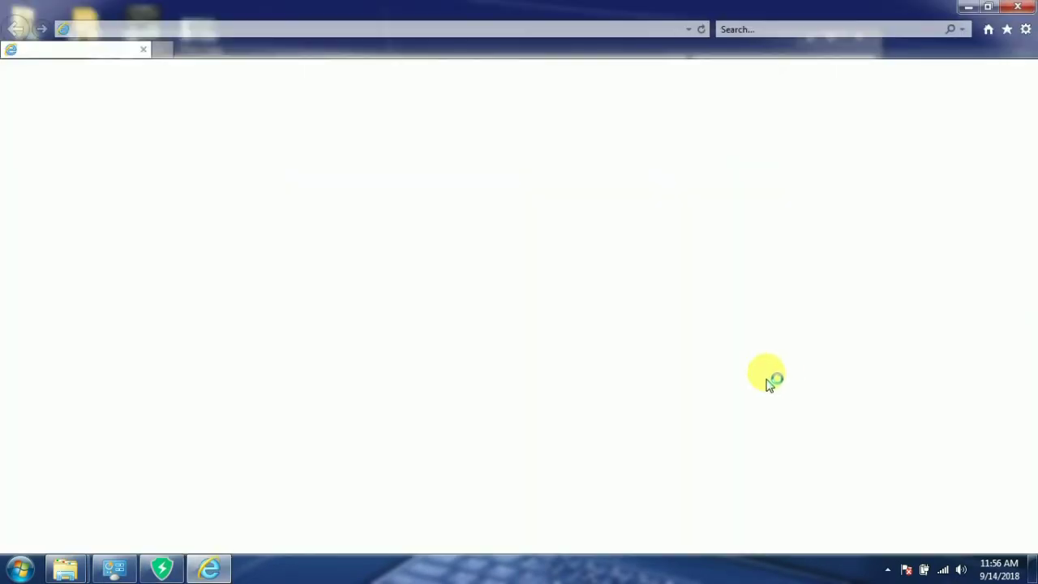
click(1017, 6)
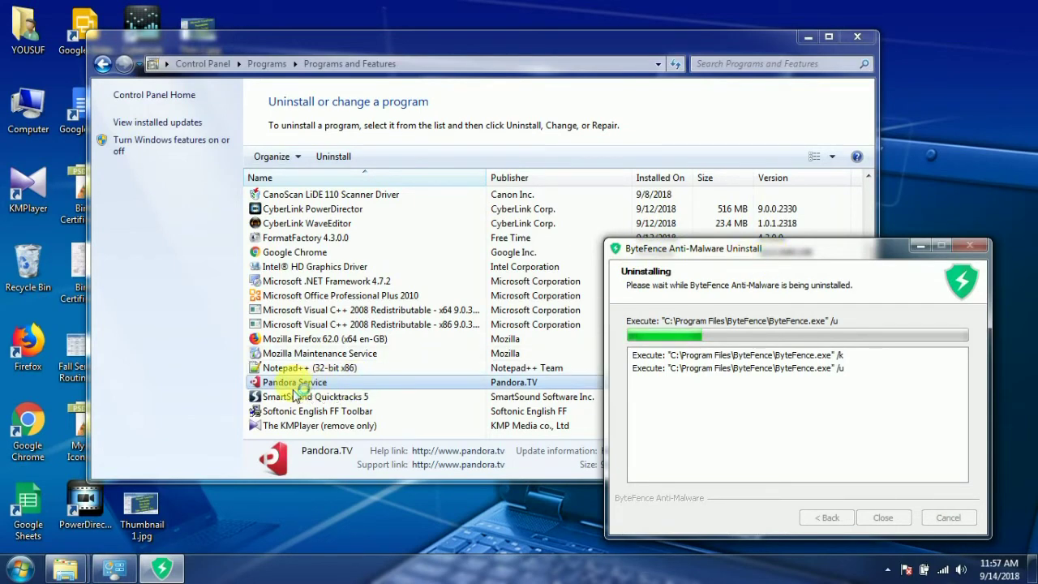
Step: Try to uninstall Pandora Service, and move the ByteFence uninstaller window further clear of the program list
click(309, 399)
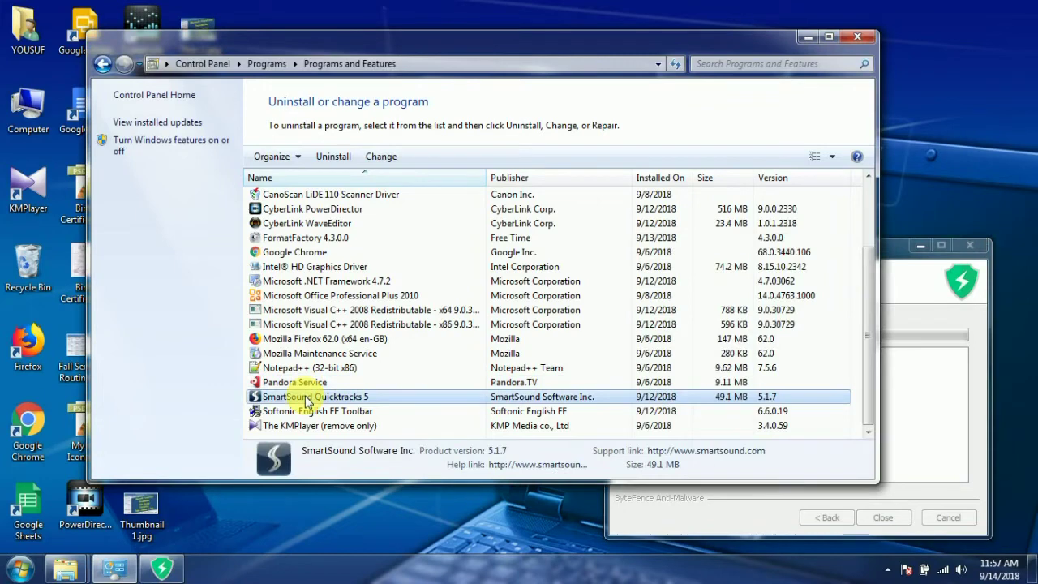
click(298, 382)
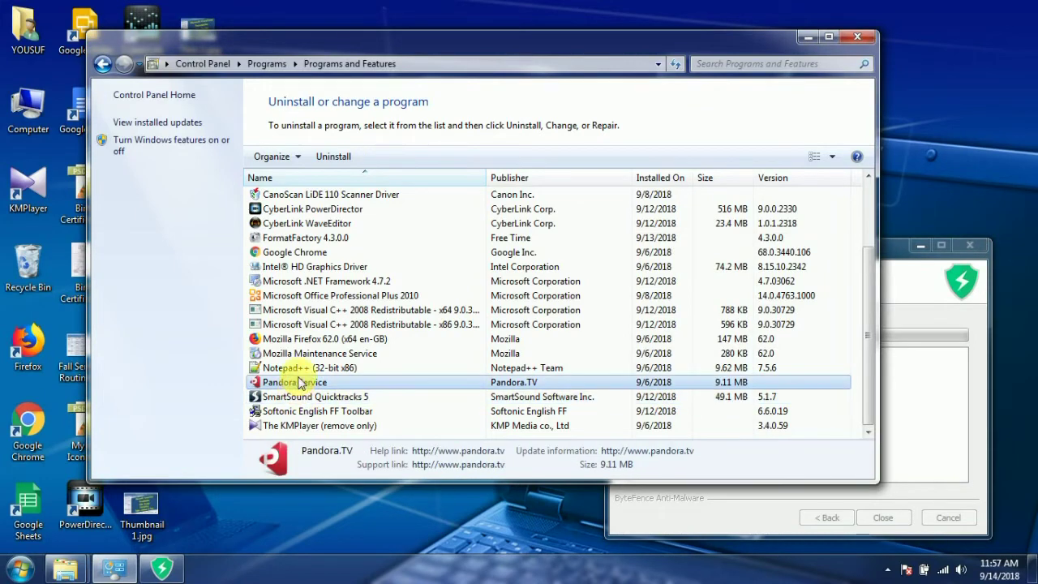
click(333, 154)
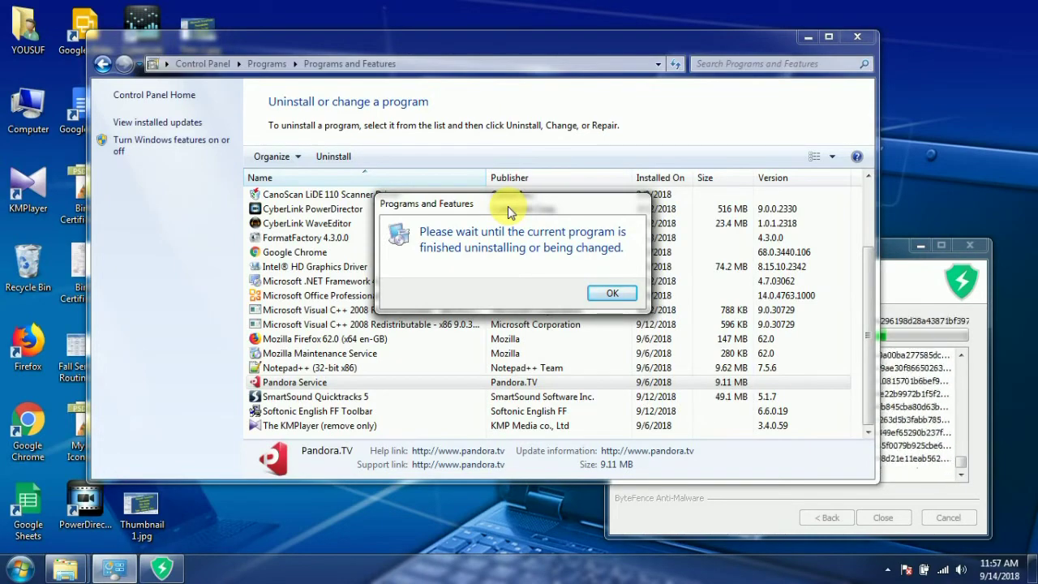
drag(884, 248, 927, 259)
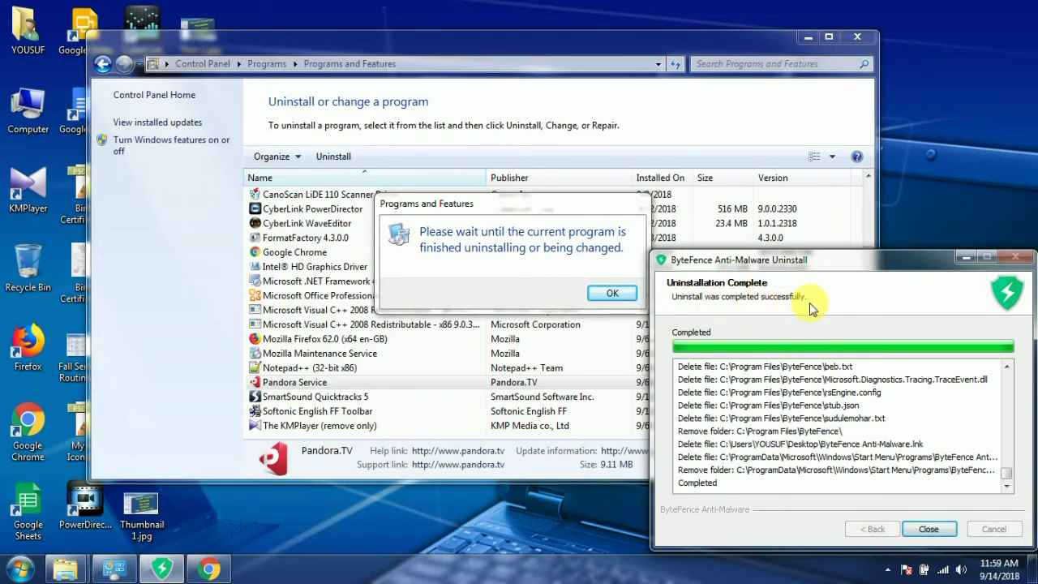
Step: Close the completed ByteFence Anti-Malware uninstaller and dismiss the notice about waiting for the current uninstallation
click(932, 530)
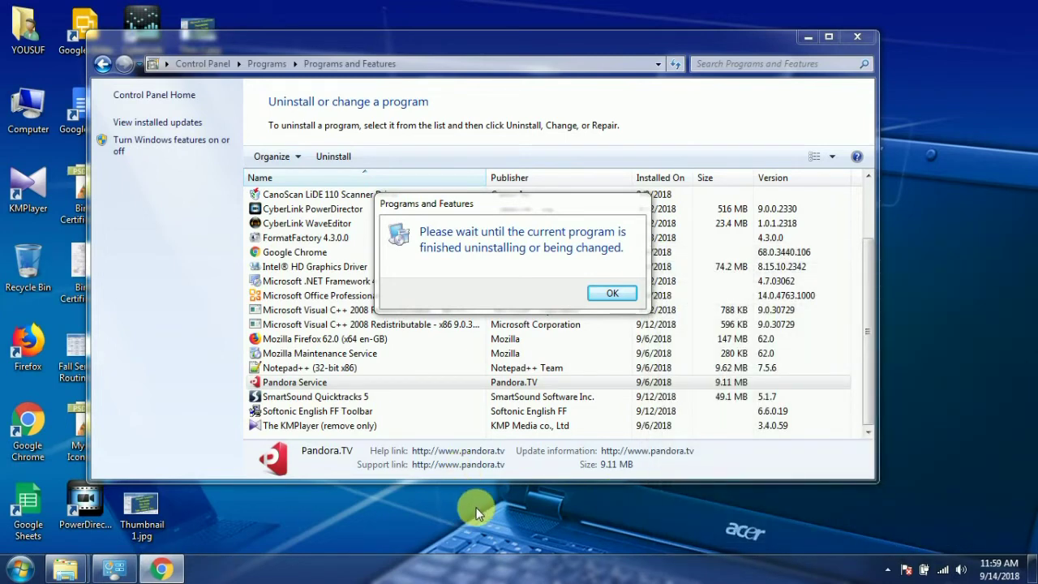
click(613, 292)
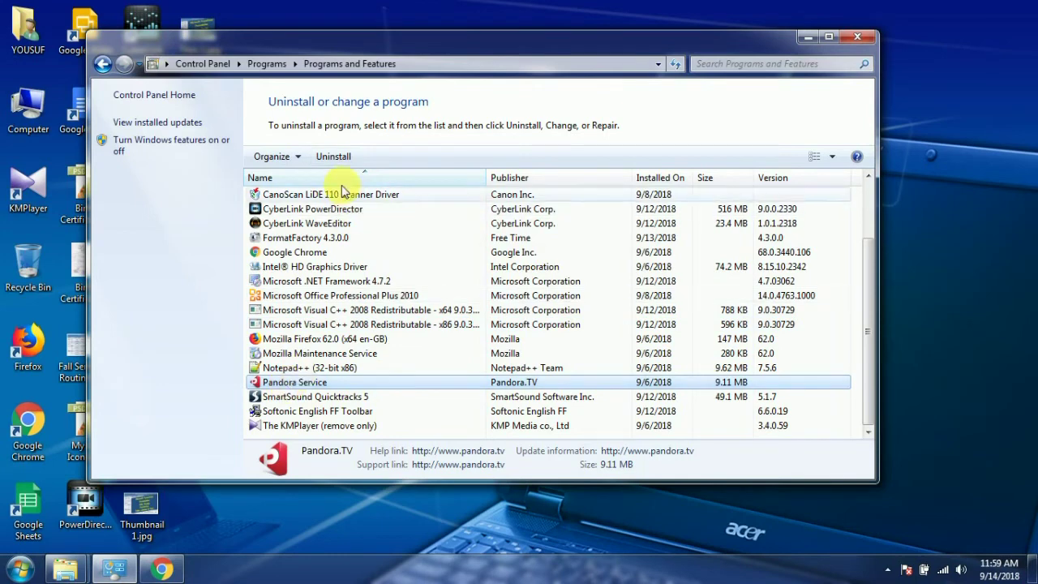
Step: Uninstall Pandora Service, confirming its removal, and close the Programs and Features window
click(333, 158)
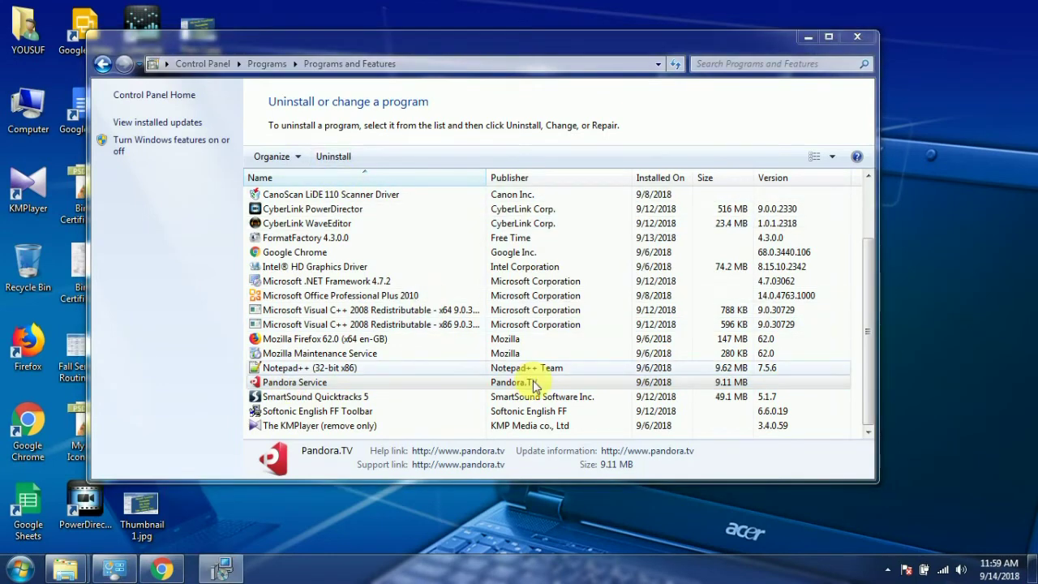
click(593, 337)
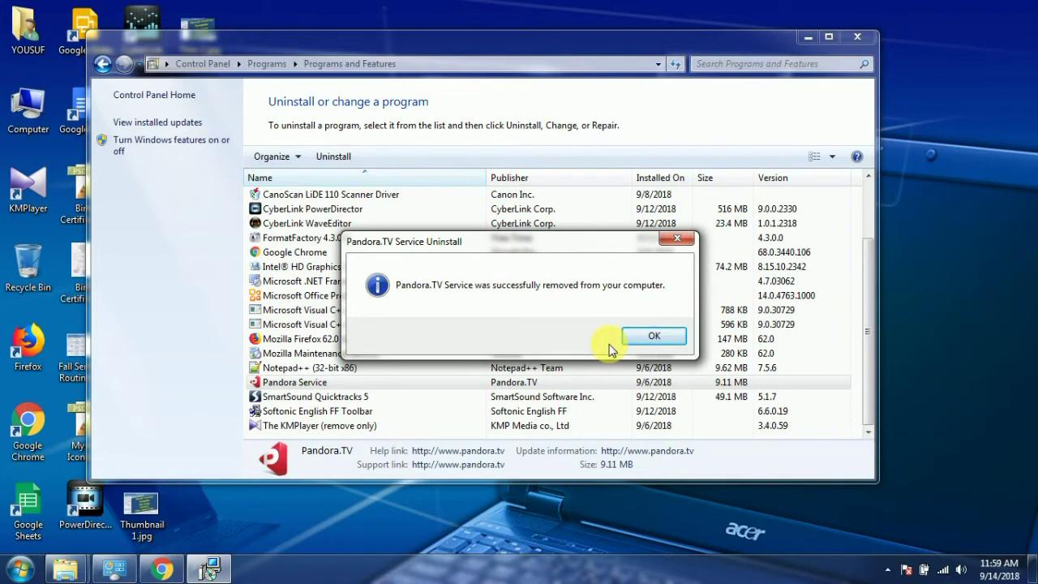
click(669, 338)
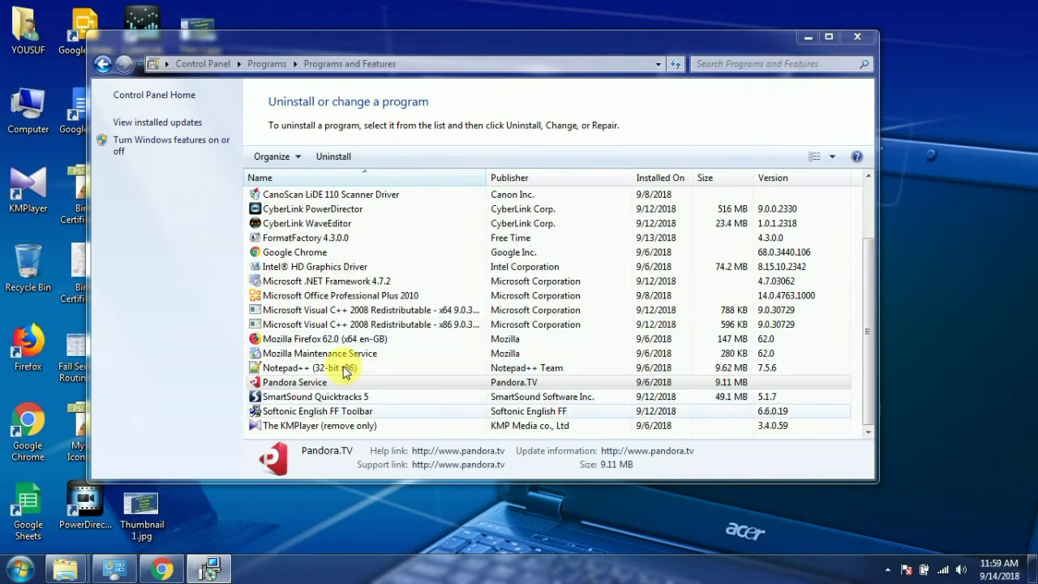
click(857, 37)
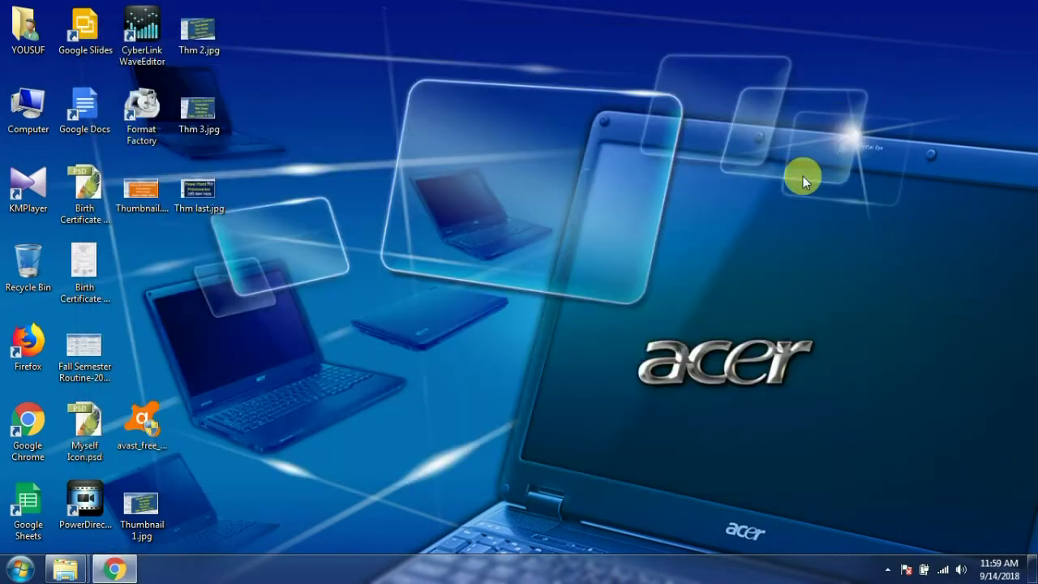